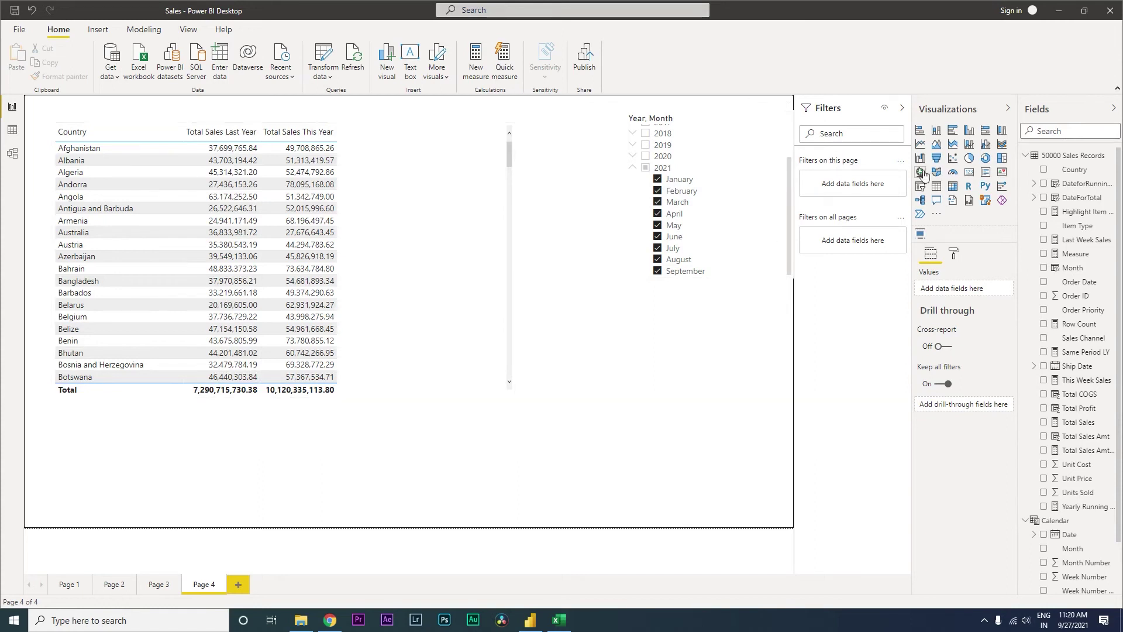
Step: Show the More options menu for the 50000 Sales Records table in the Fields pane
{"action": "left_click", "coordinate": [1110, 156]}
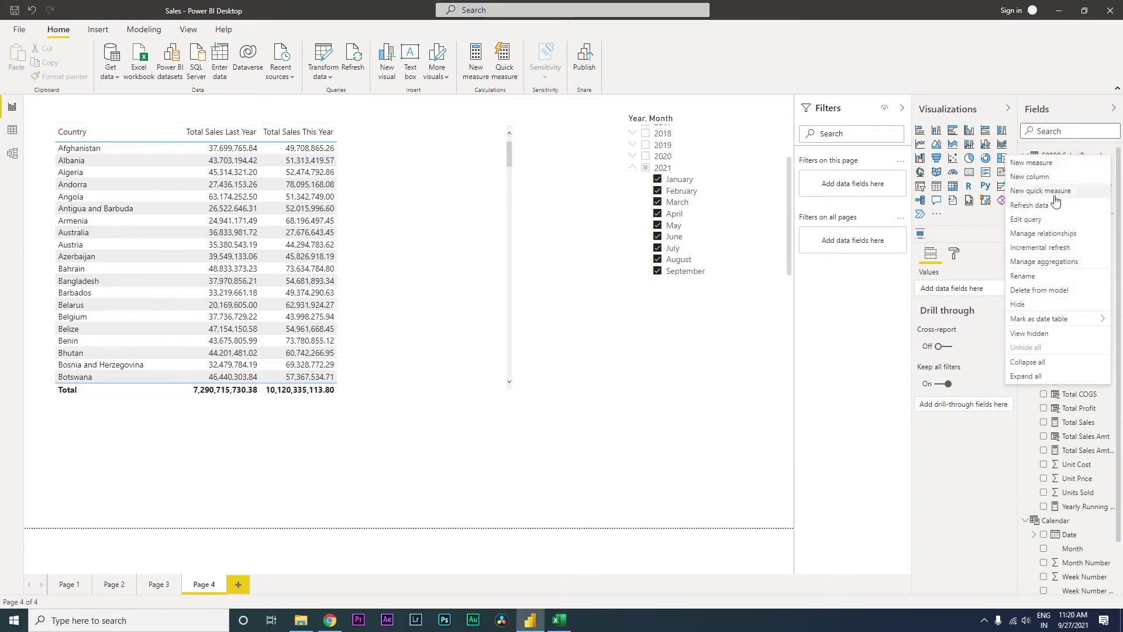
Step: Start a new measure: Sales 2020 = CALCULATE(SUM('50000 Sales Records'[Total Sales Amt])
{"action": "left_click", "coordinate": [1032, 162]}
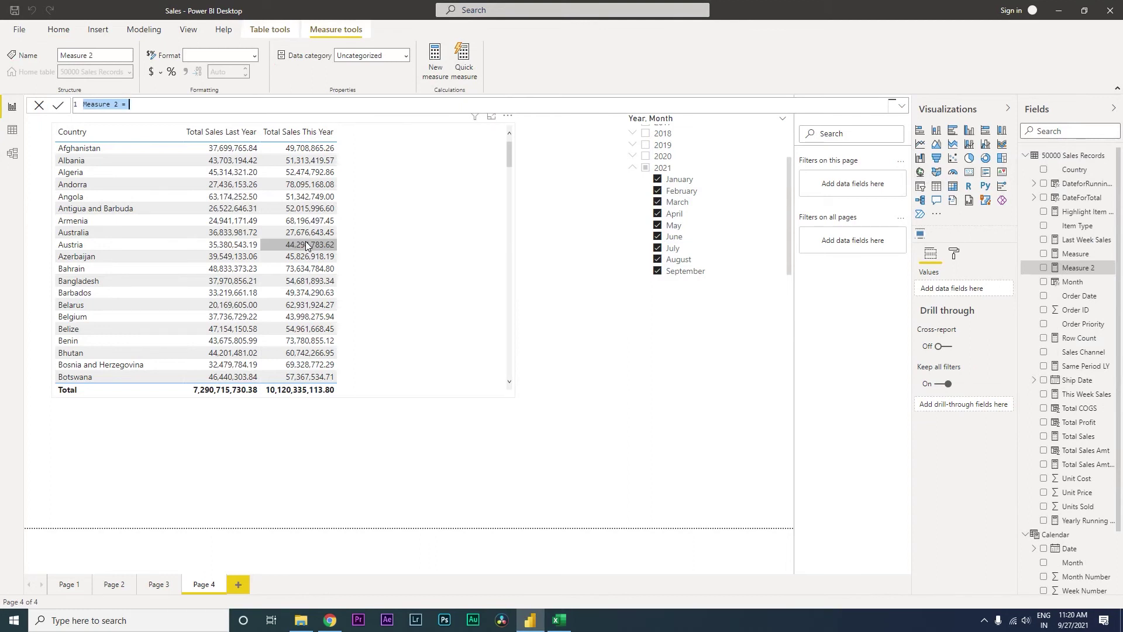
{"action": "type", "text": "Sales 2020 = CALCULATE(s"}
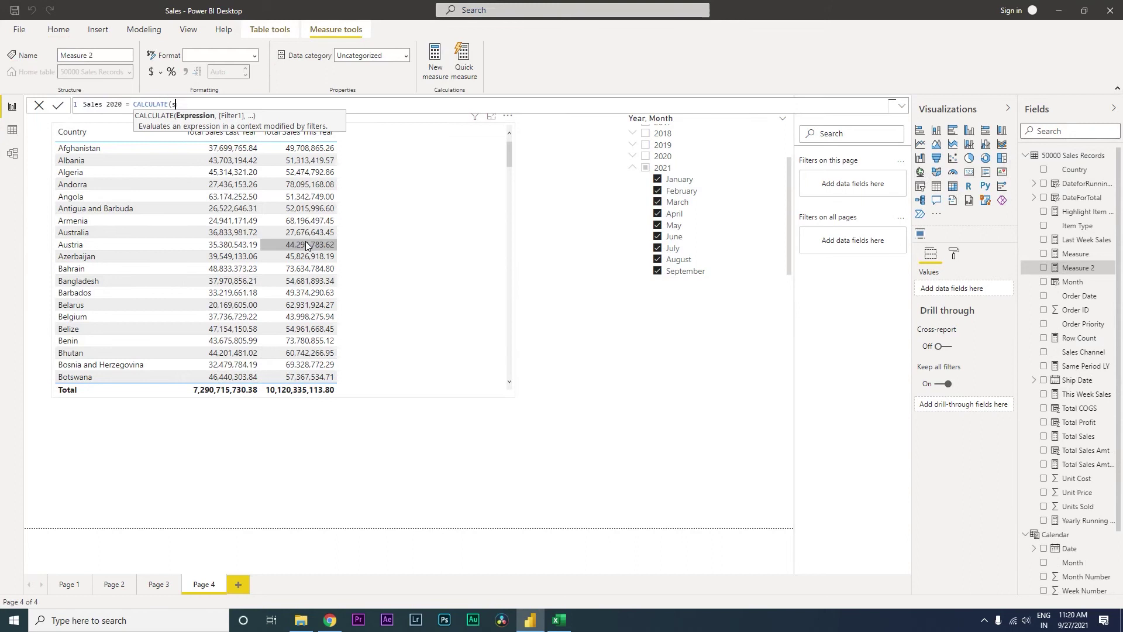
{"action": "type", "text": "um"}
{"action": "key", "text": "Tab"}
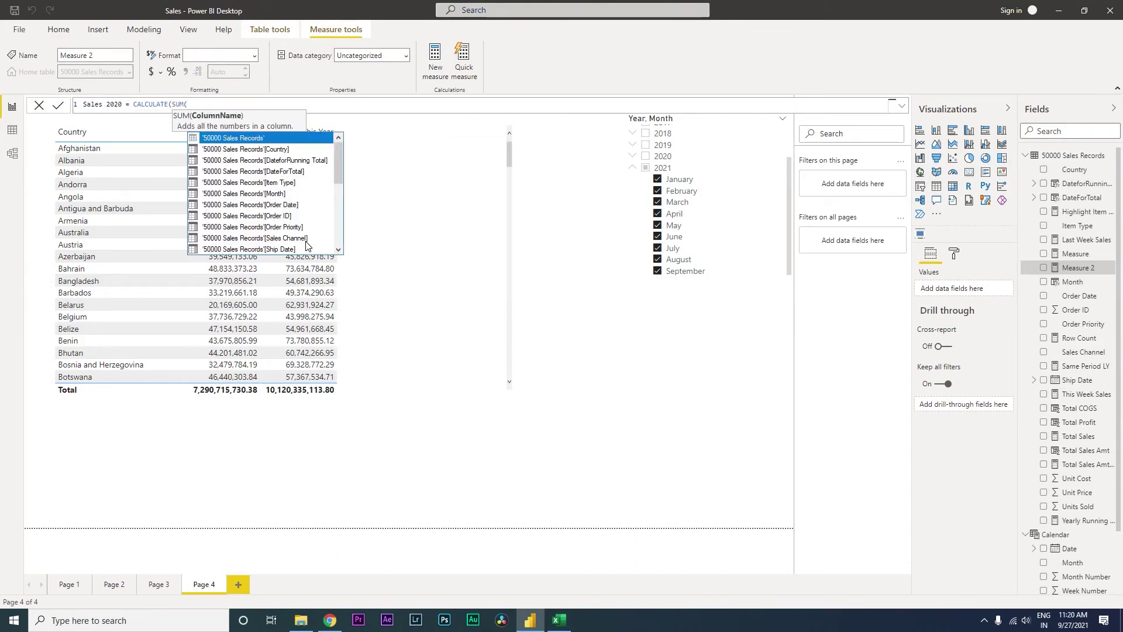
{"action": "type", "text": "tota"}
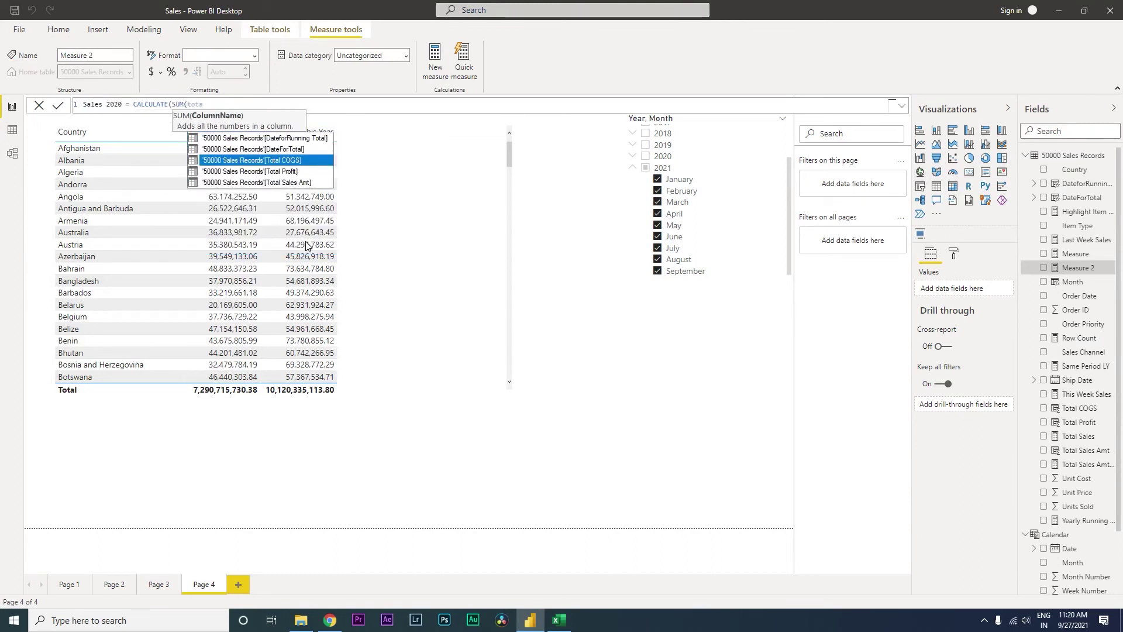
{"action": "key", "text": "Down"}
{"action": "key", "text": "Down"}
{"action": "key", "text": "Tab"}
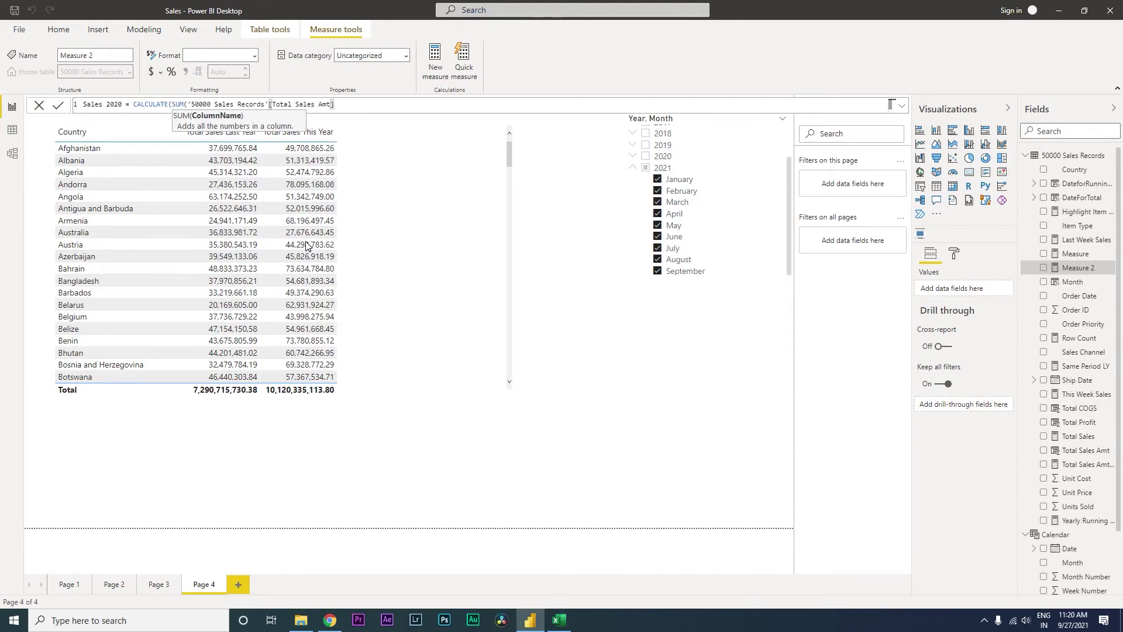
Step: Add the 'Calendar'[Year]=2020 filter and commit the Sales 2020 measure
{"action": "type", "text": "),"}
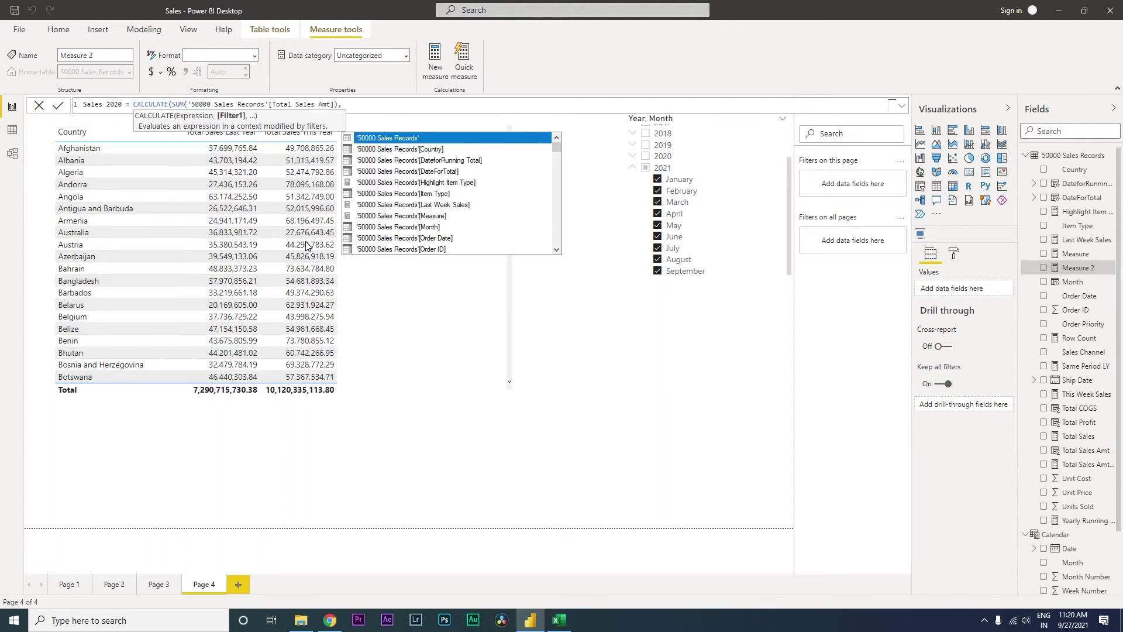
{"action": "type", "text": "dat"}
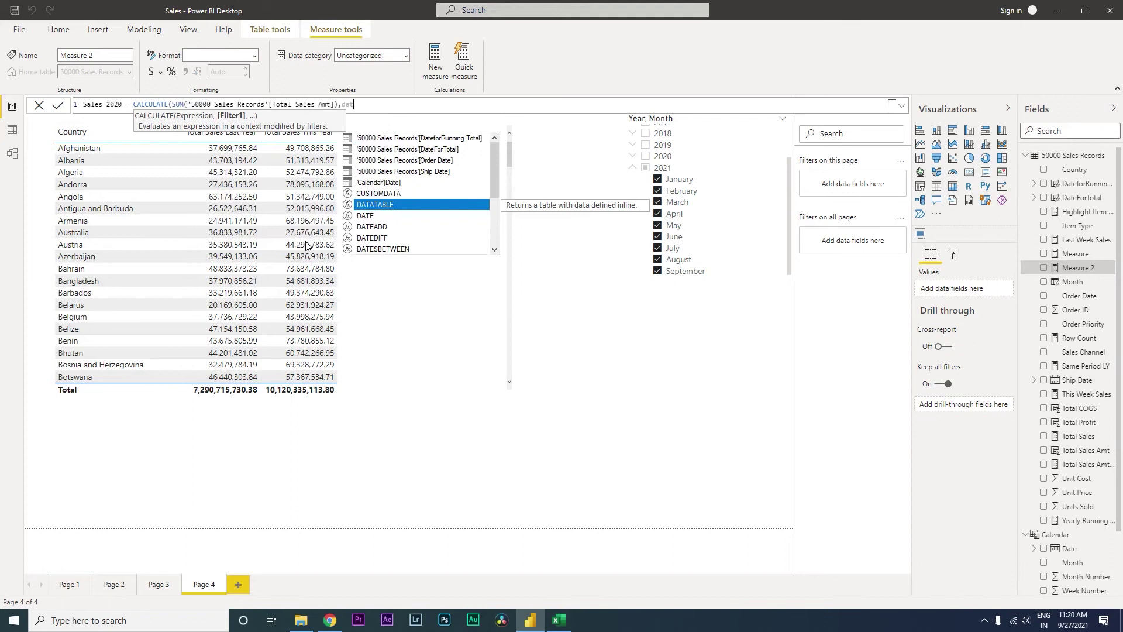
{"action": "key", "text": "Up"}
{"action": "key", "text": "Up"}
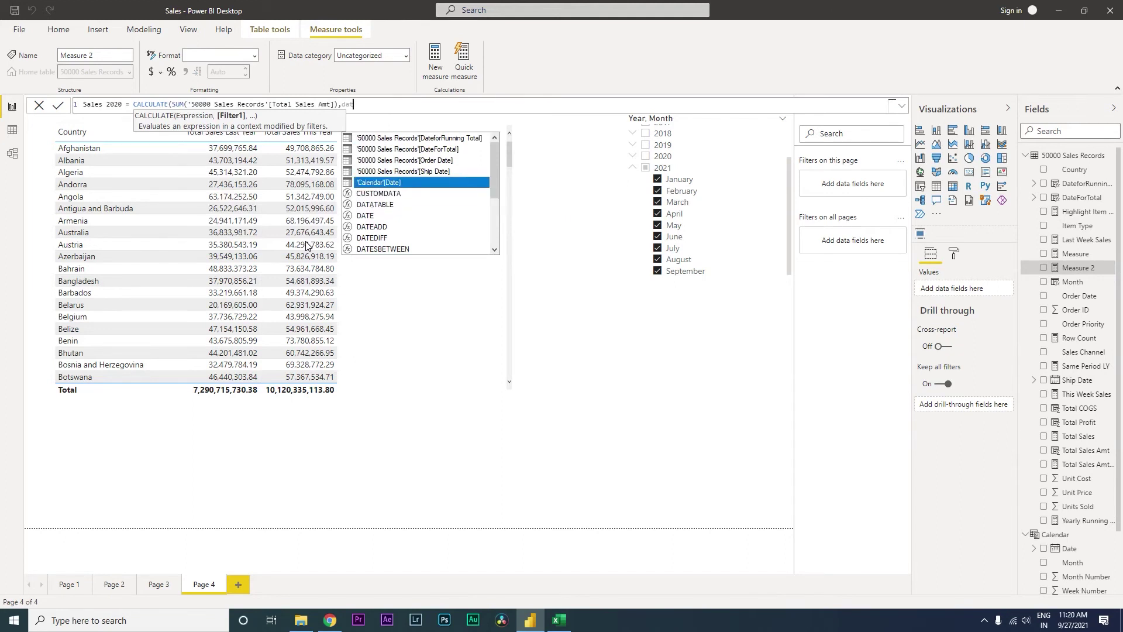
{"action": "key", "text": "Tab"}
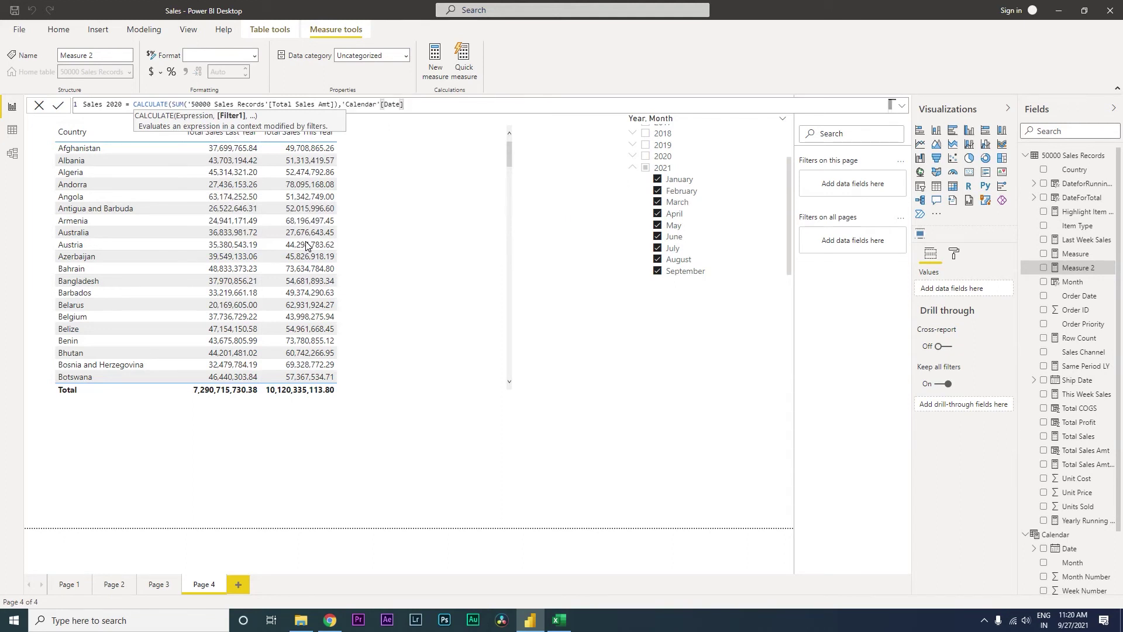
{"action": "key", "text": "BackSpace"}
{"action": "key", "text": "BackSpace"}
{"action": "key", "text": "BackSpace"}
{"action": "key", "text": "BackSpace"}
{"action": "key", "text": "BackSpace"}
{"action": "key", "text": "BackSpace"}
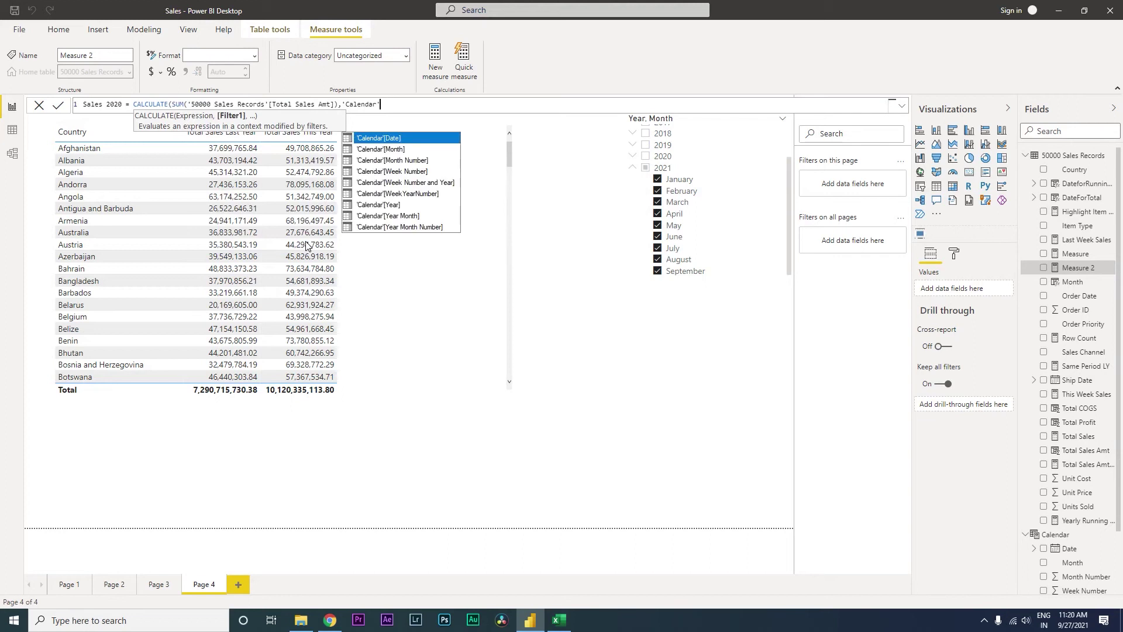
{"action": "key", "text": "Down"}
{"action": "key", "text": "Down"}
{"action": "key", "text": "Down"}
{"action": "key", "text": "Down"}
{"action": "key", "text": "Down"}
{"action": "key", "text": "Down"}
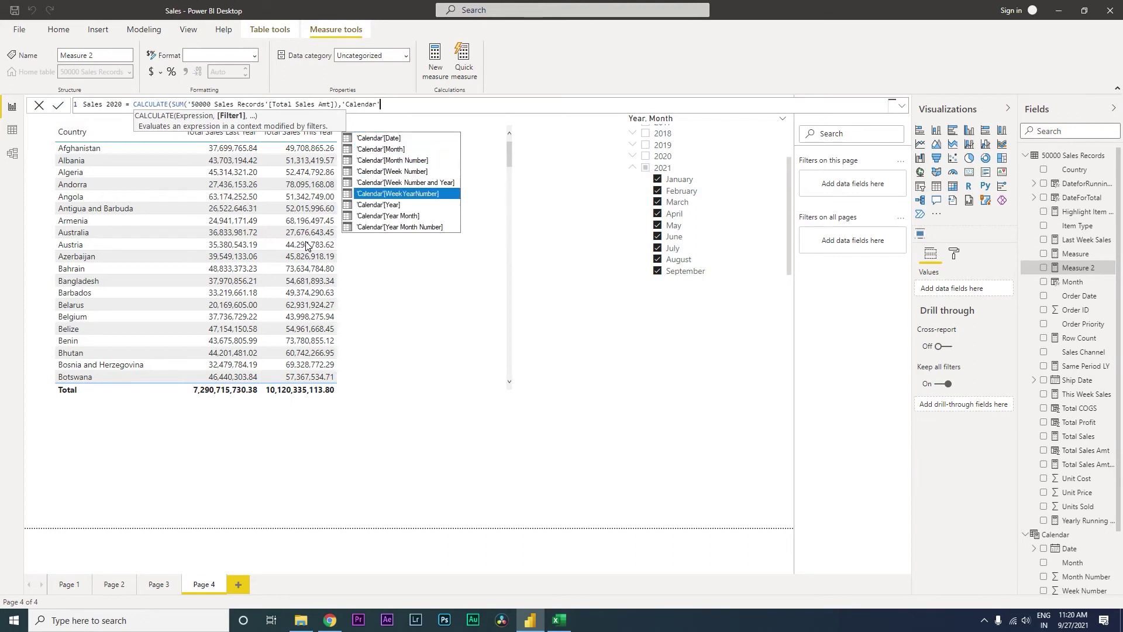
{"action": "key", "text": "Tab"}
{"action": "type", "text": "="}
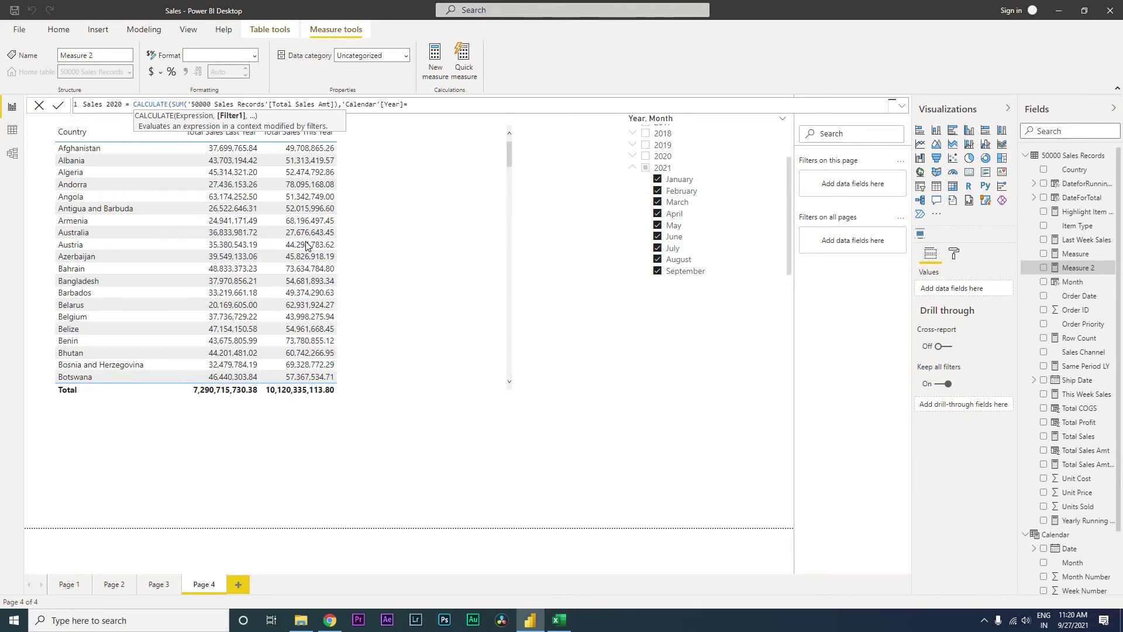
{"action": "type", "text": "2020"}
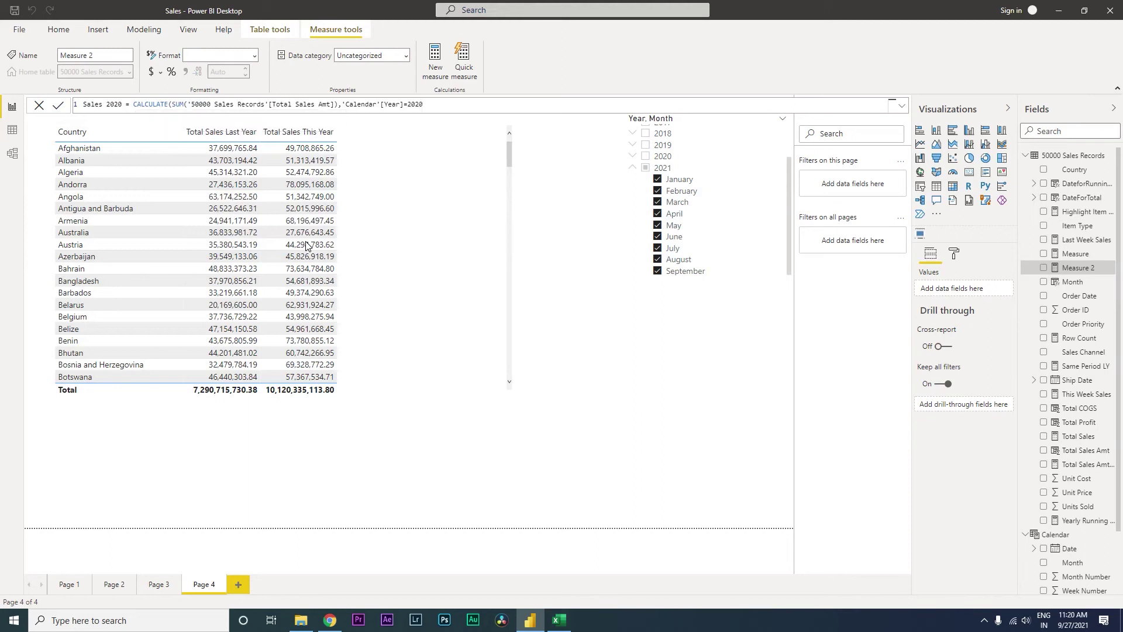
{"action": "type", "text": ")"}
{"action": "key", "text": "Return"}
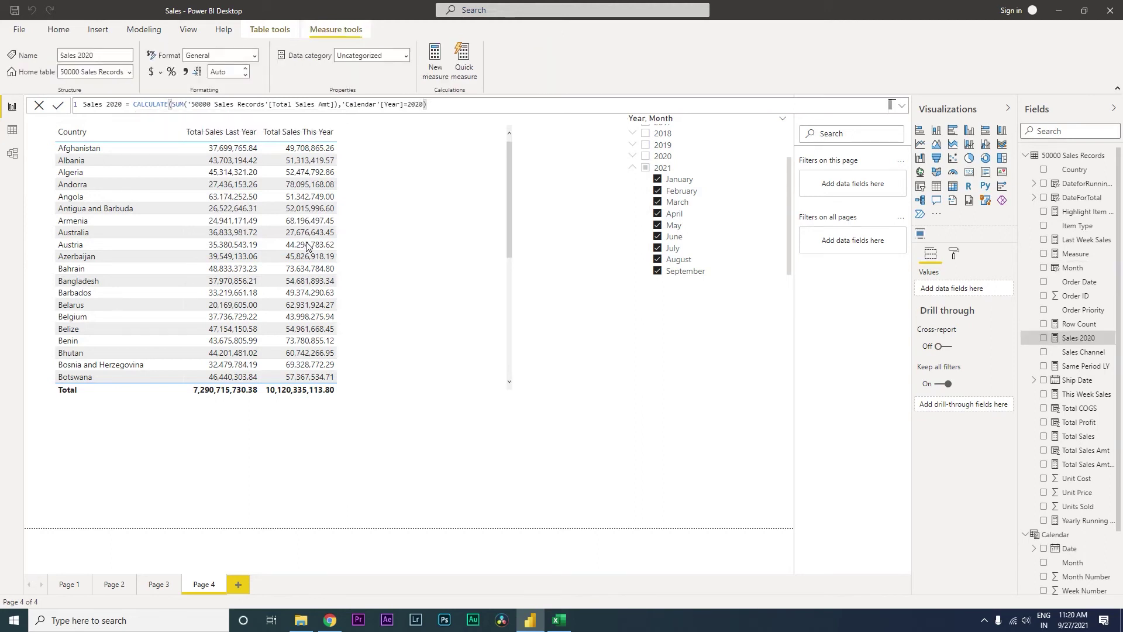
Step: Add Sales 2020 to the country sales table and tick 2020 in the Year, Month slicer
{"action": "left_click", "coordinate": [301, 197]}
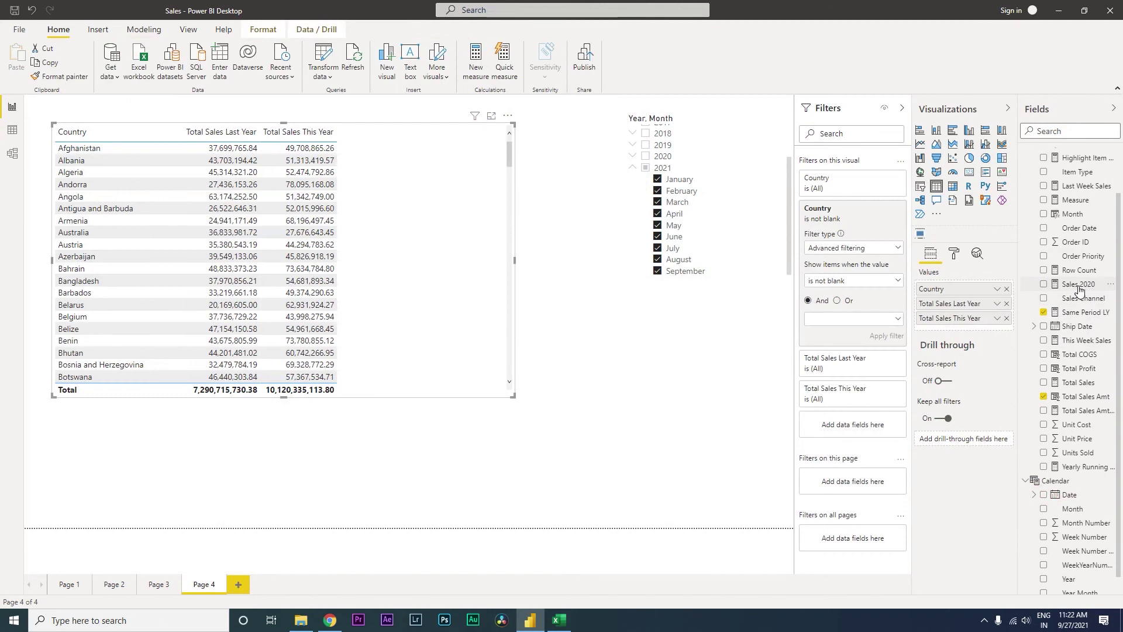
{"action": "left_click_drag", "start_coordinate": [1083, 287], "coordinate": [411, 234]}
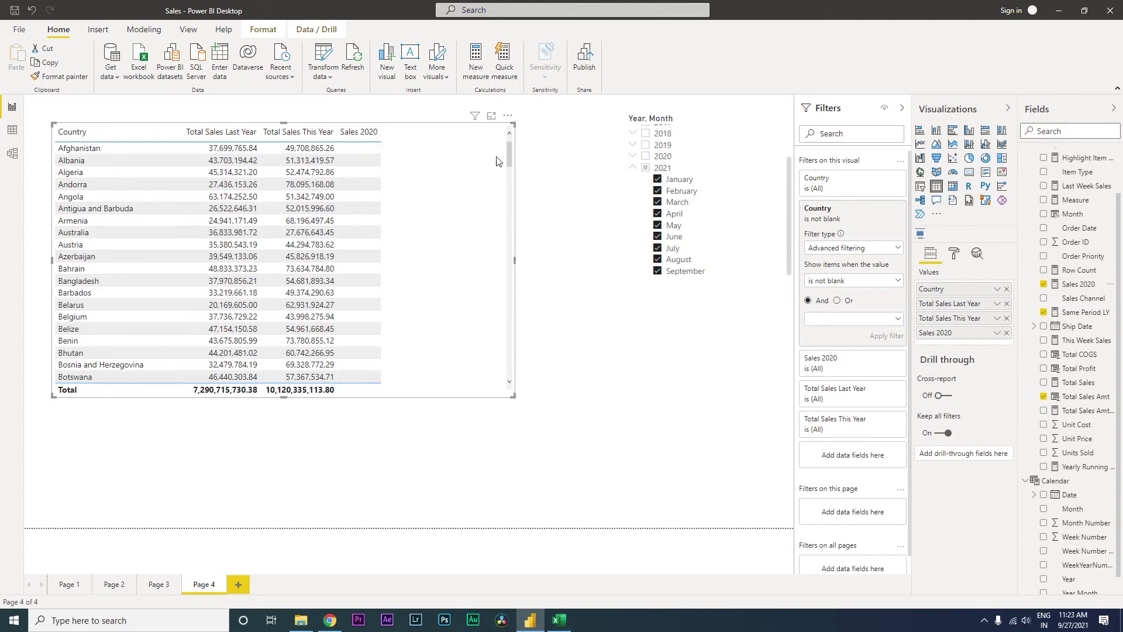
{"action": "mouse_move", "coordinate": [506, 155]}
{"action": "left_mouse_down"}
{"action": "mouse_move", "coordinate": [507, 343]}
{"action": "mouse_move", "coordinate": [508, 153]}
{"action": "left_mouse_up"}
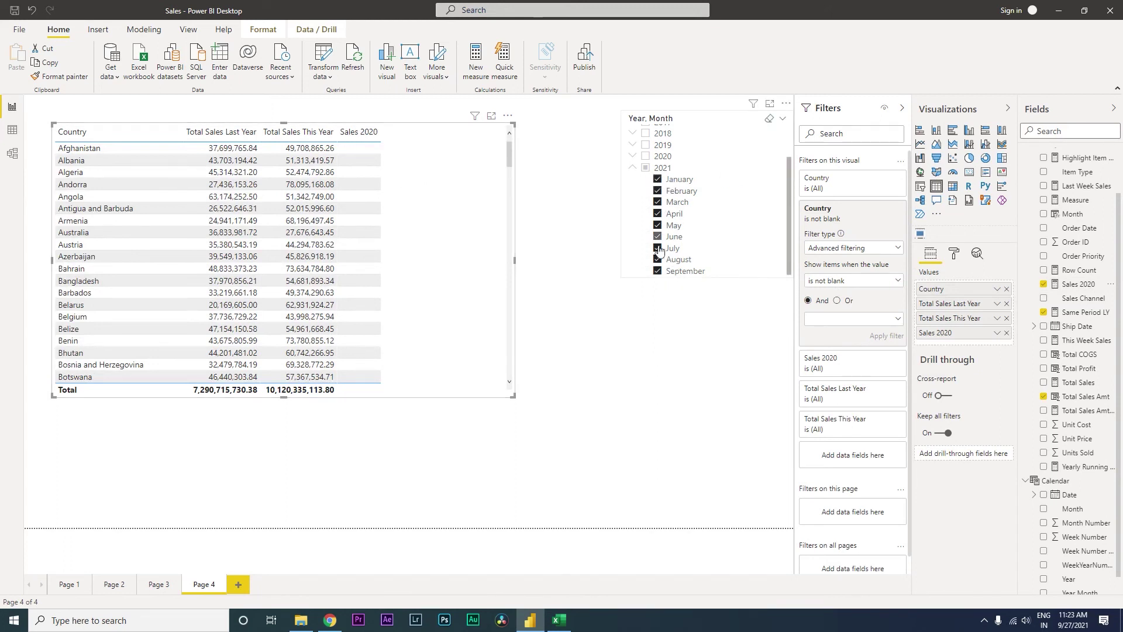
{"action": "left_click", "coordinate": [646, 157]}
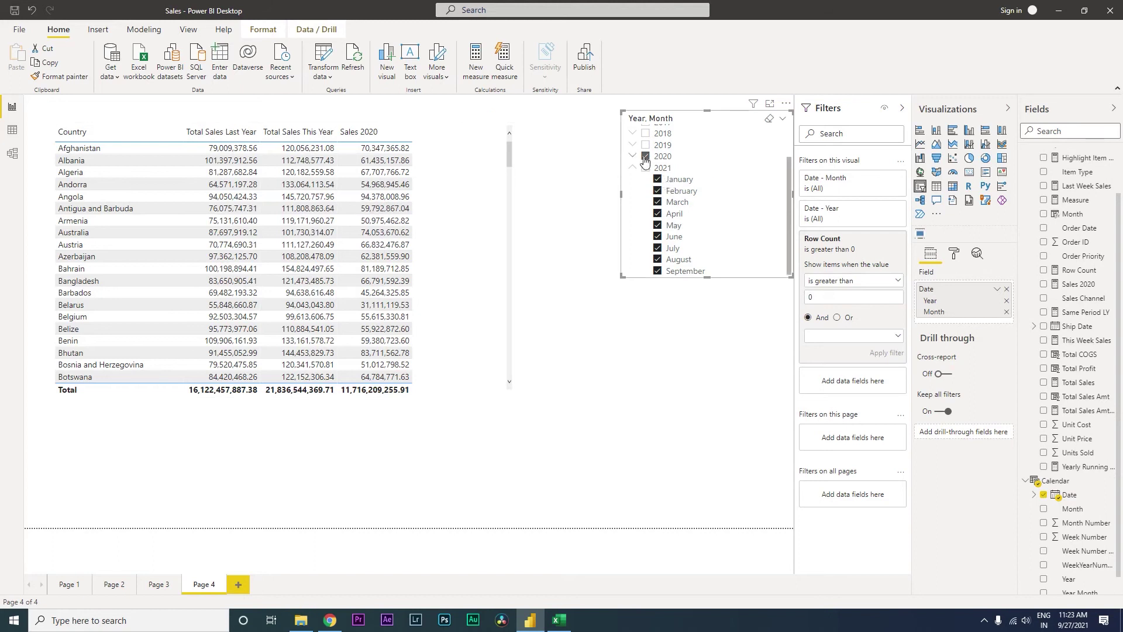
{"action": "left_click", "coordinate": [645, 157]}
Step: Filter the slicer to September 2021 only, toggling 2020 on and off to compare Sales 2020
{"action": "left_click", "coordinate": [653, 154]}
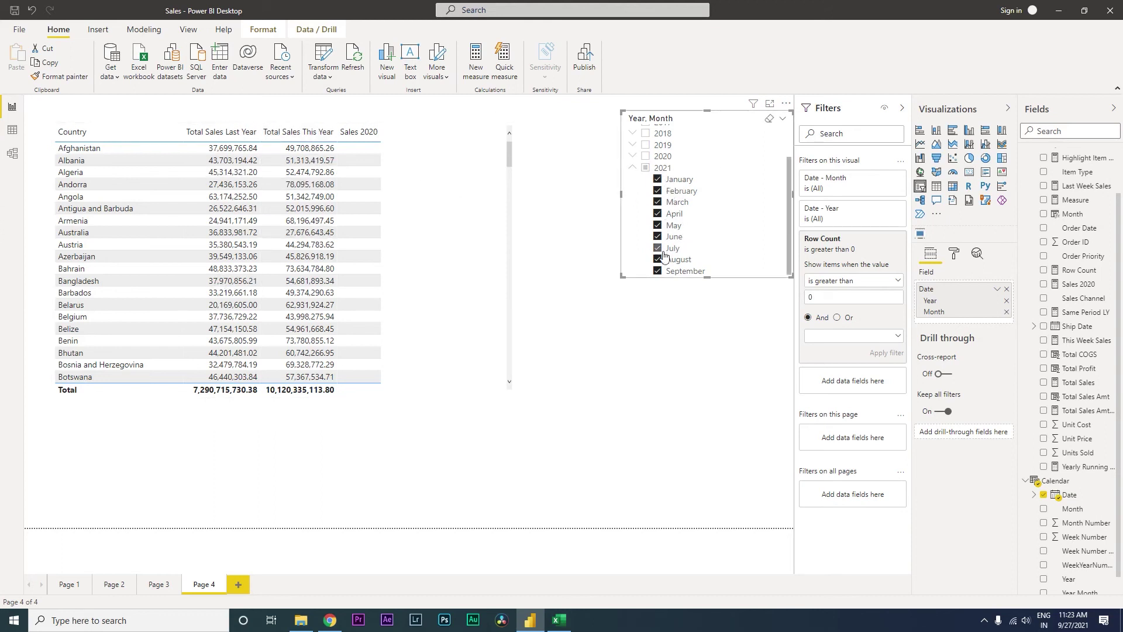
{"action": "left_click", "coordinate": [646, 168]}
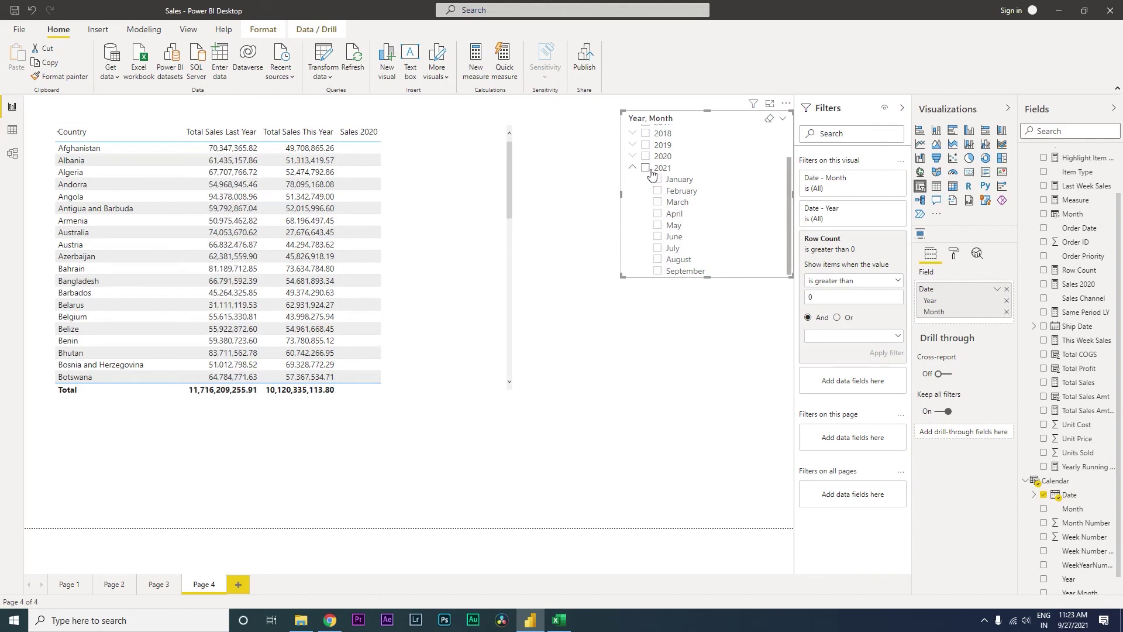
{"action": "left_click", "coordinate": [664, 273]}
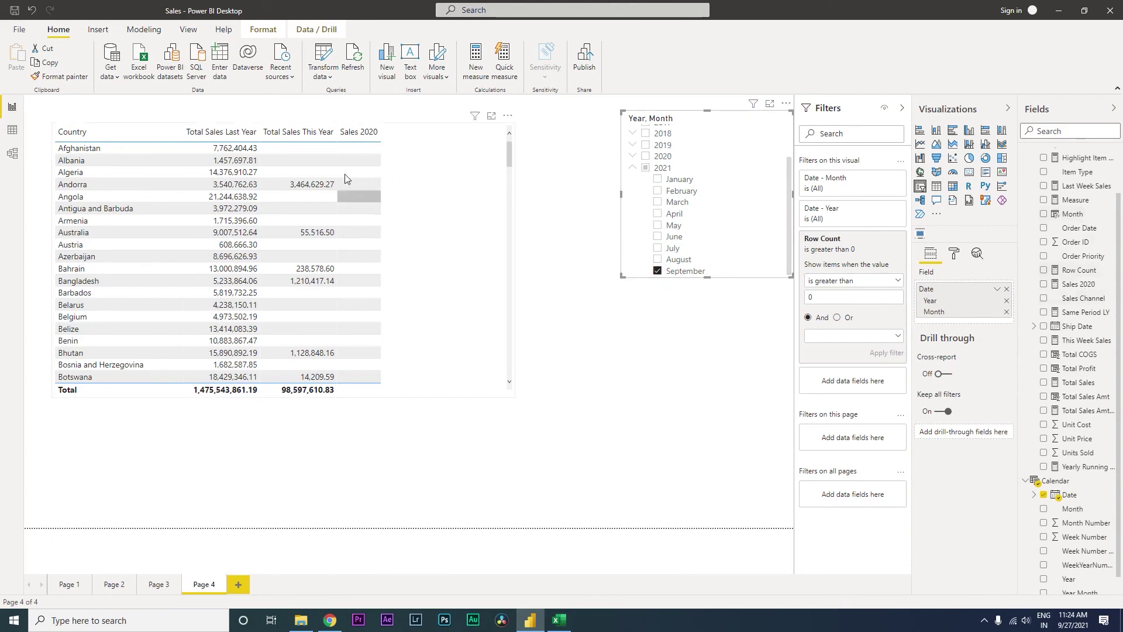
{"action": "left_click", "coordinate": [646, 157]}
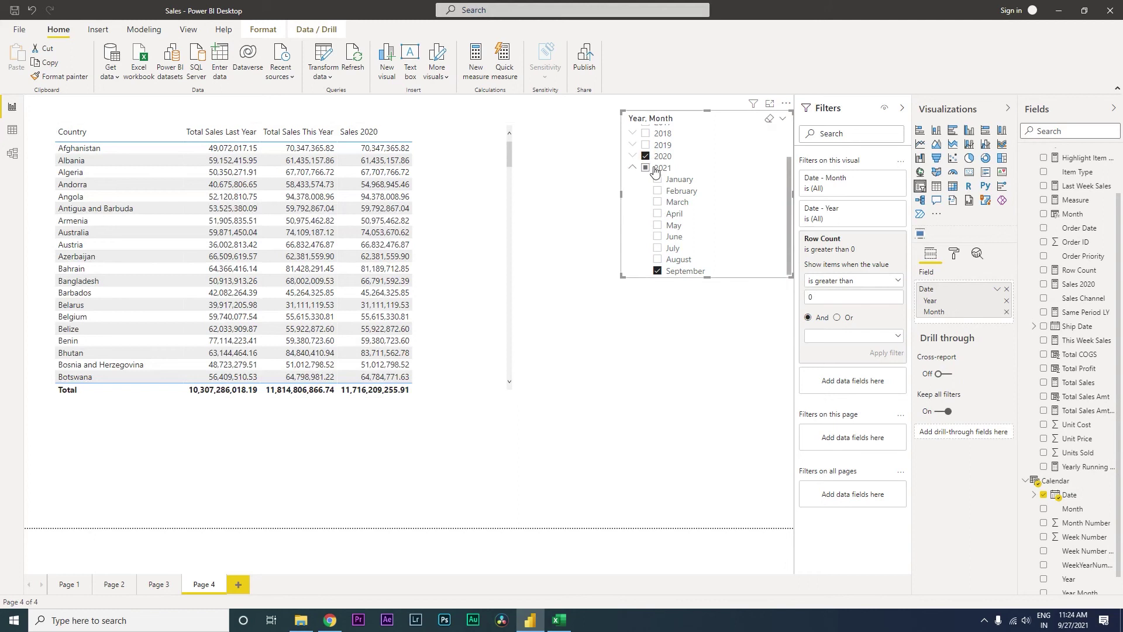
{"action": "left_click", "coordinate": [646, 156]}
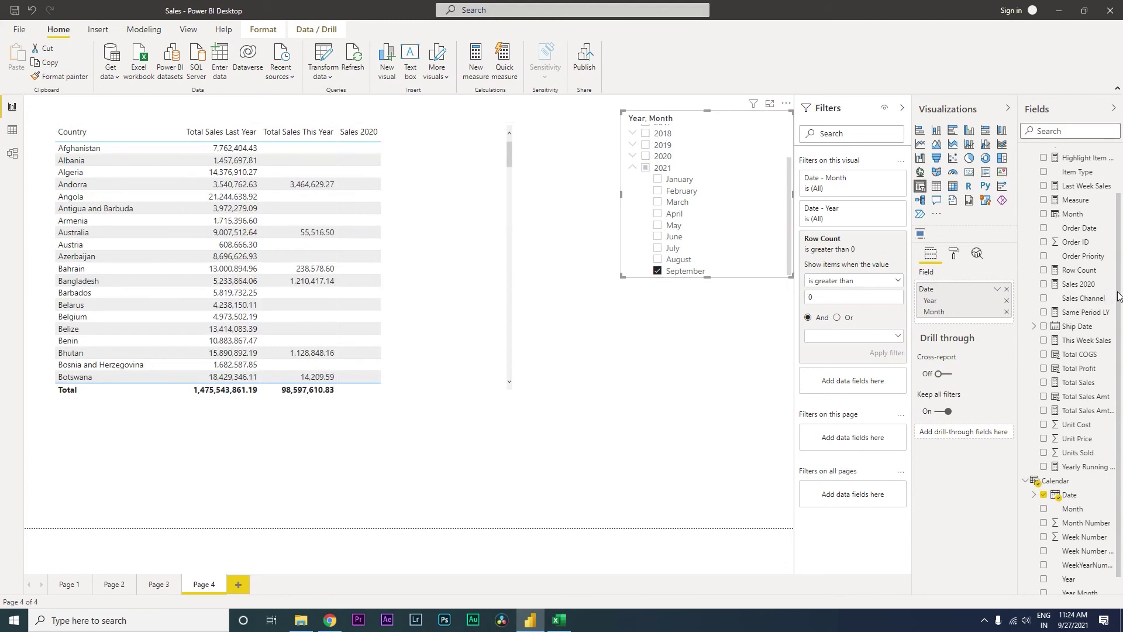
{"action": "scroll", "coordinate": [1118, 295], "scroll_direction": "up", "scroll_amount": 2}
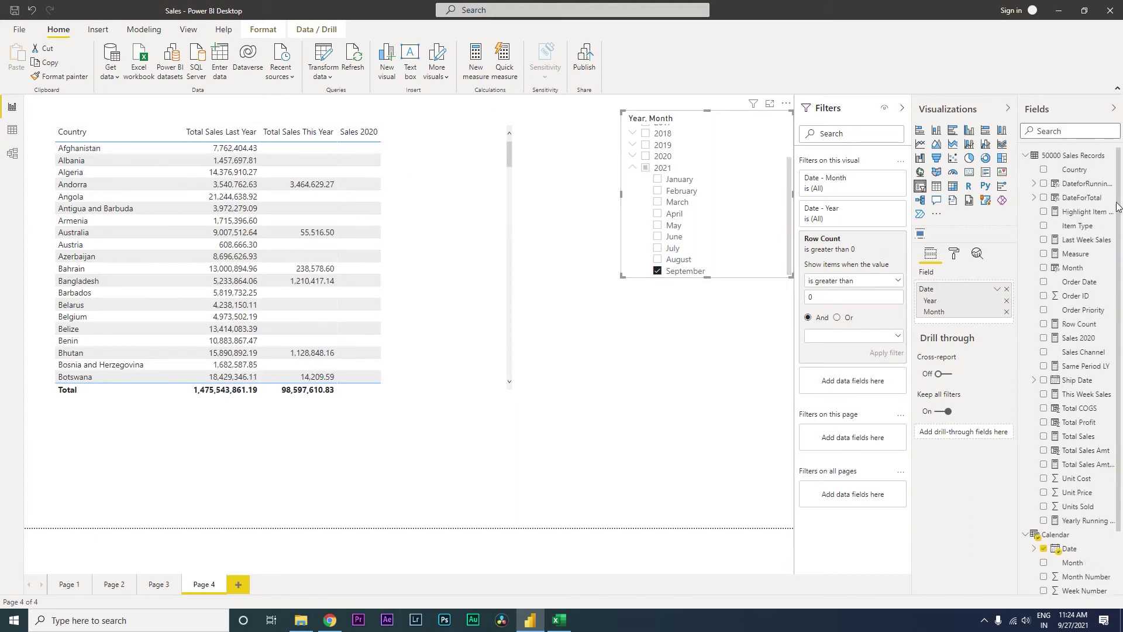
Step: In the Sales 2020 formula, insert ALLEXCEPT before the Year=2020 condition
{"action": "left_click", "coordinate": [1078, 338]}
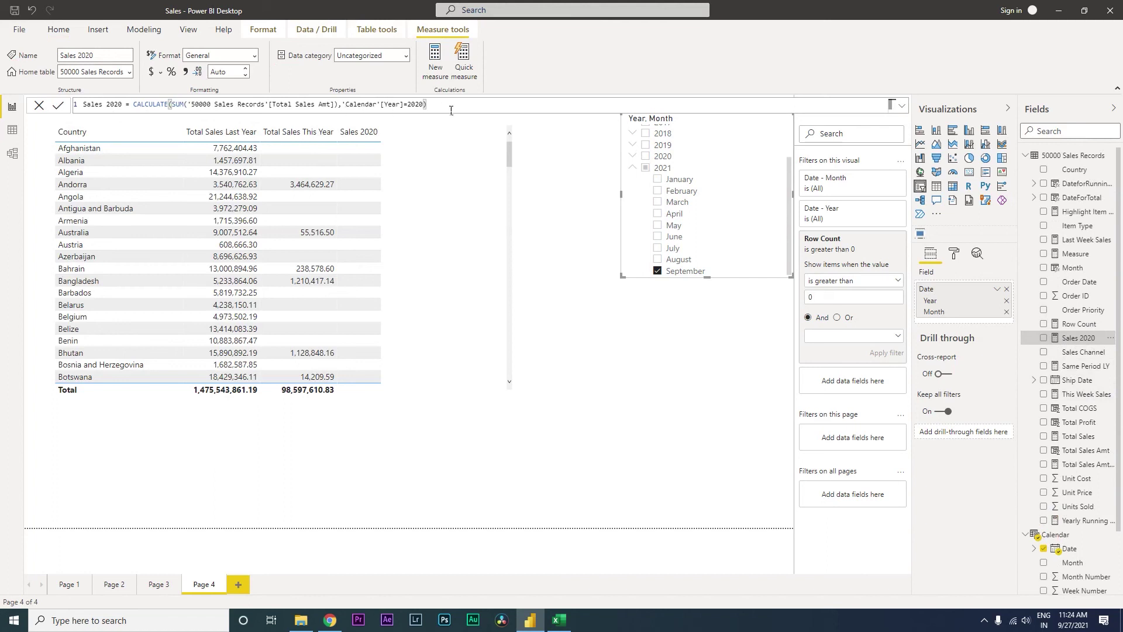
{"action": "left_click", "coordinate": [344, 105]}
{"action": "type", "text": "all"}
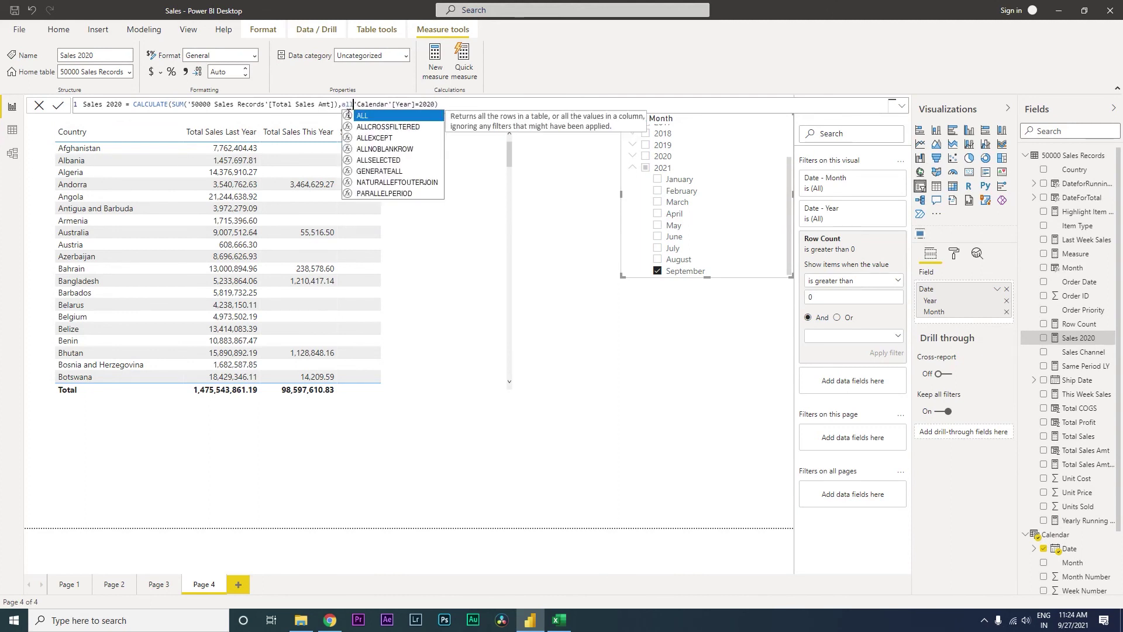
{"action": "key", "text": "Down"}
{"action": "key", "text": "Down"}
{"action": "key", "text": "Tab"}
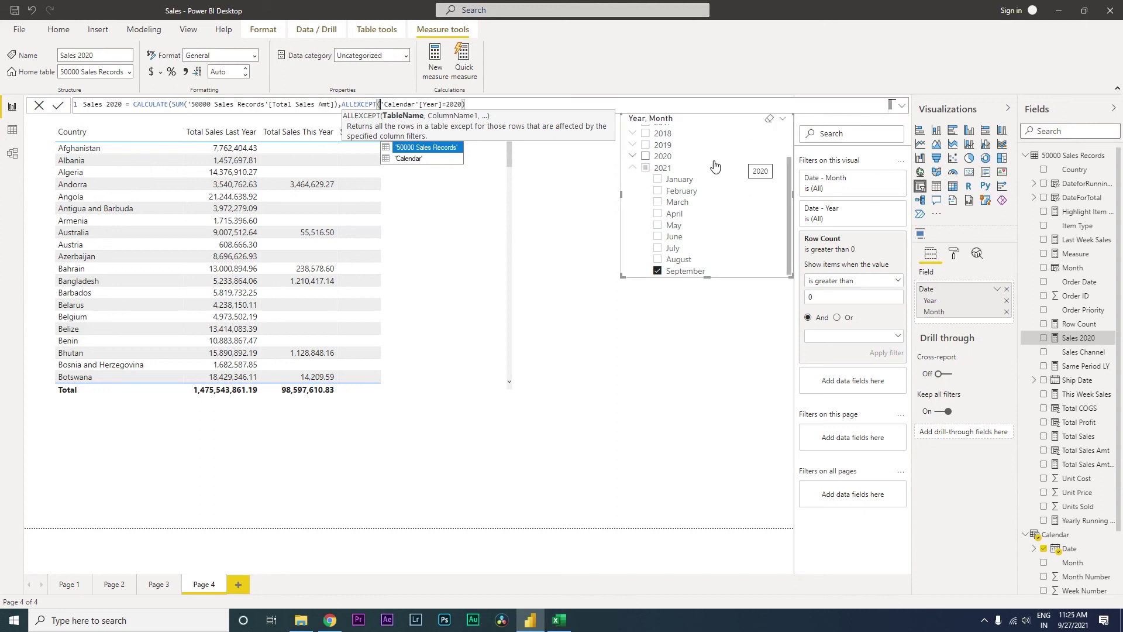
Step: Complete ALLEXCEPT('Calendar','Calendar'[Date]) as a CALCULATE filter and commit the measure
{"action": "key", "text": "Down"}
{"action": "key", "text": "Tab"}
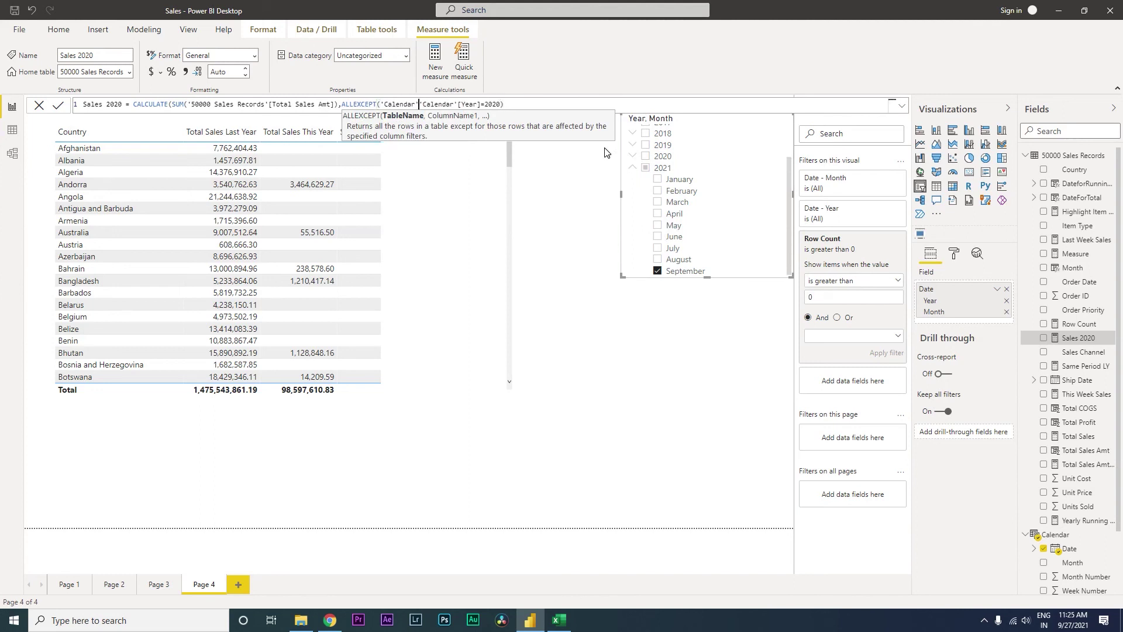
{"action": "type", "text": ","}
{"action": "key", "text": "Down"}
{"action": "key", "text": "Down"}
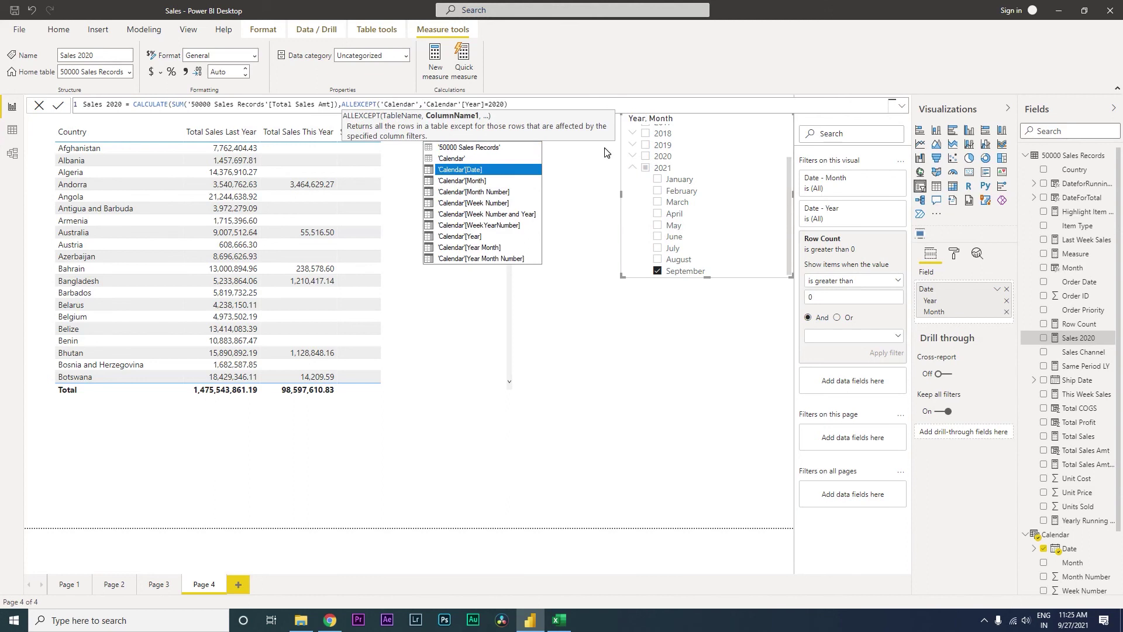
{"action": "key", "text": "Tab"}
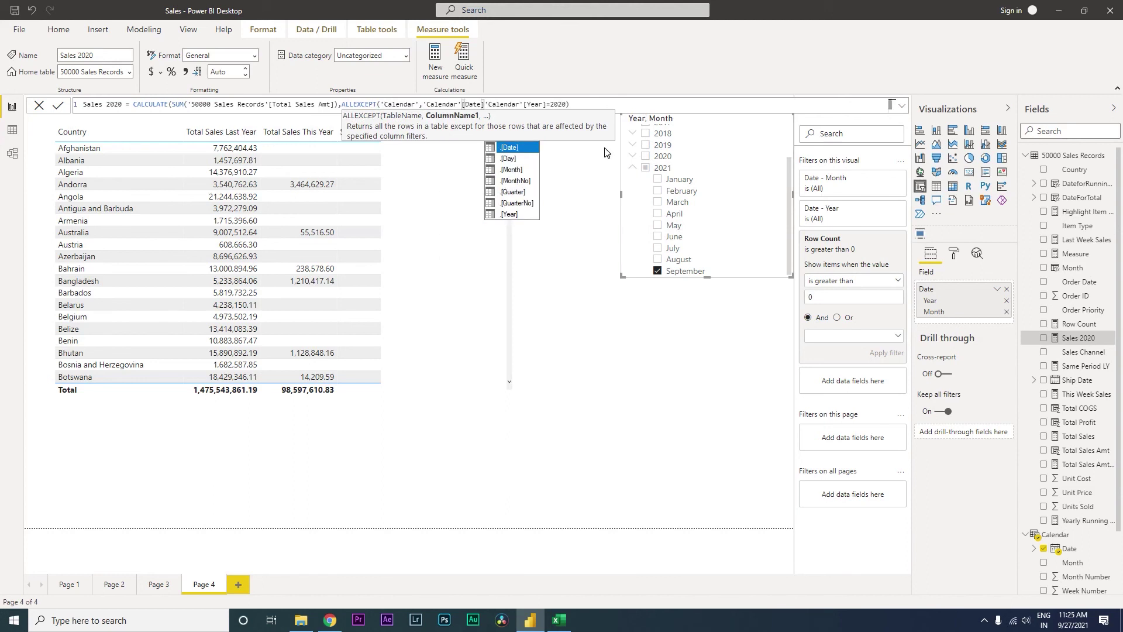
{"action": "type", "text": ")"}
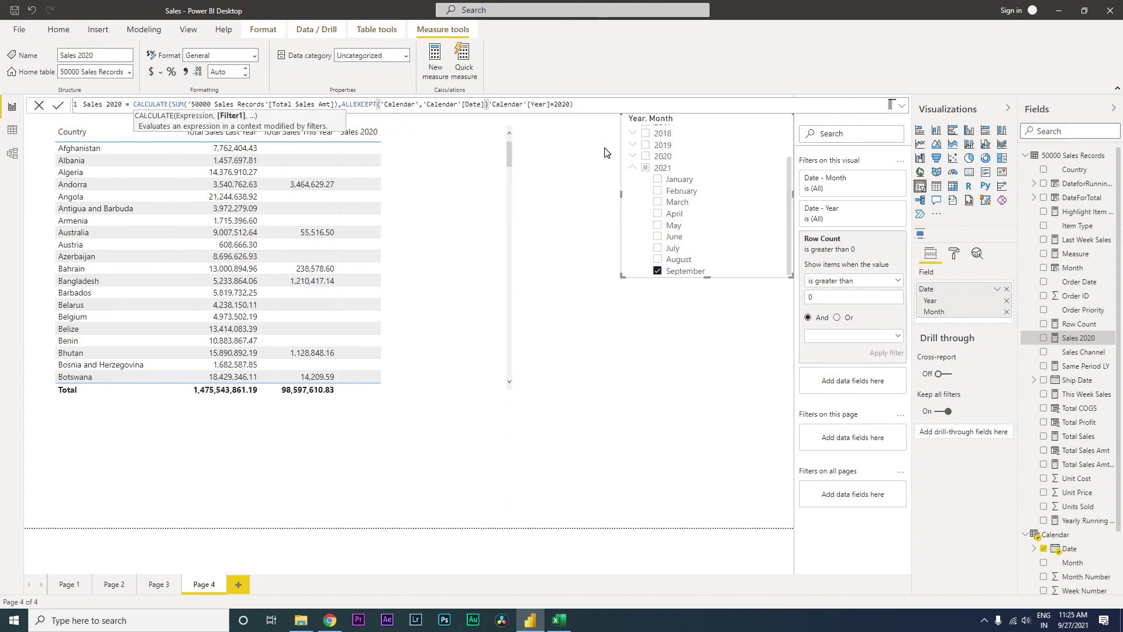
{"action": "type", "text": ","}
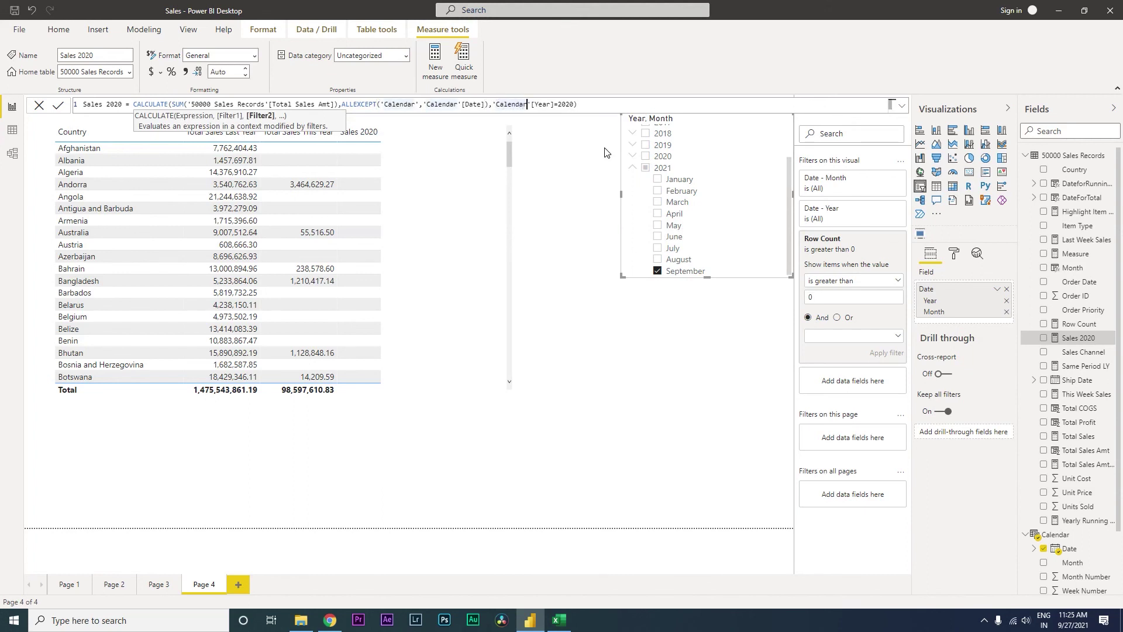
{"action": "key", "text": "Right"}
{"action": "key", "text": "Right"}
{"action": "key", "text": "Right"}
{"action": "key", "text": "Right"}
{"action": "key", "text": "Return"}
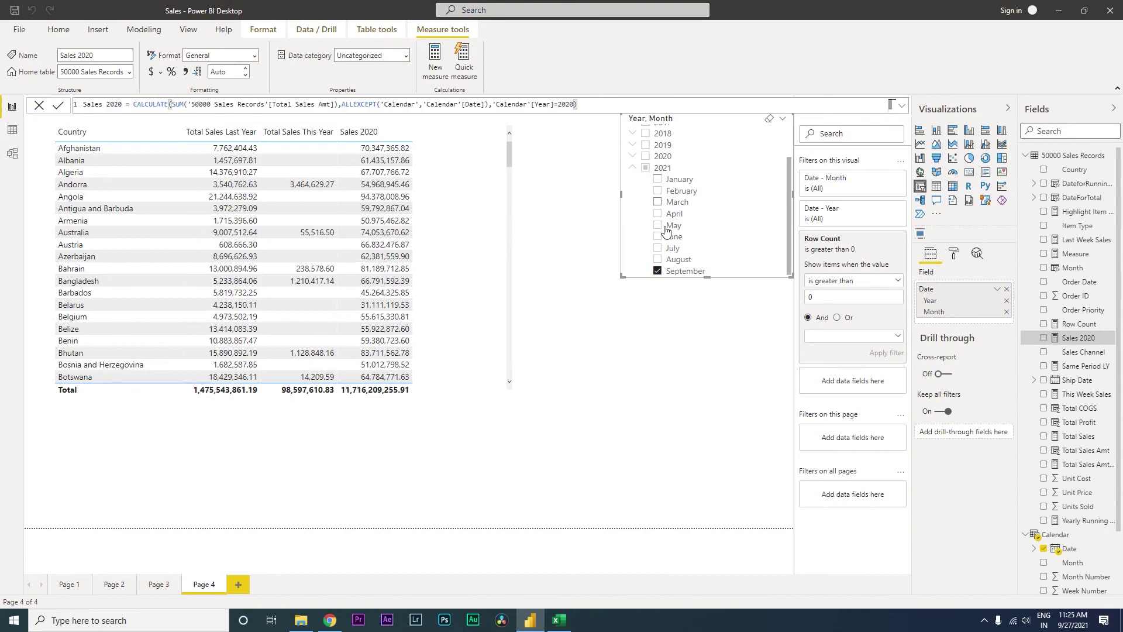
Step: Try 2021 and 2020 in the Year, Month slicer, ending with all of 2021 selected
{"action": "left_click", "coordinate": [481, 219]}
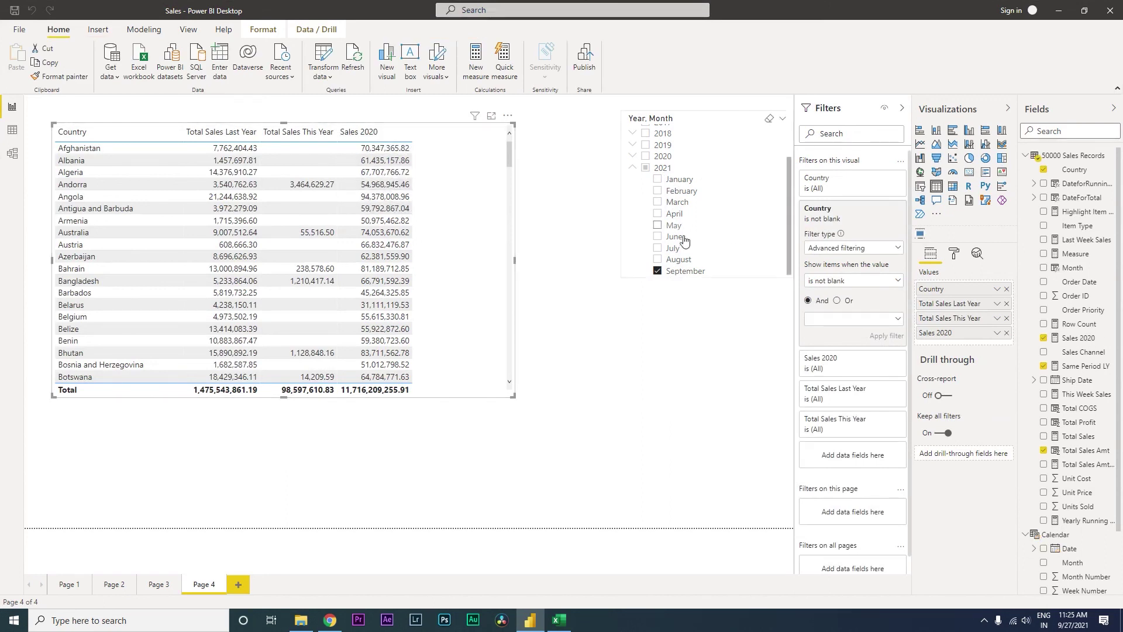
{"action": "left_click", "coordinate": [647, 168]}
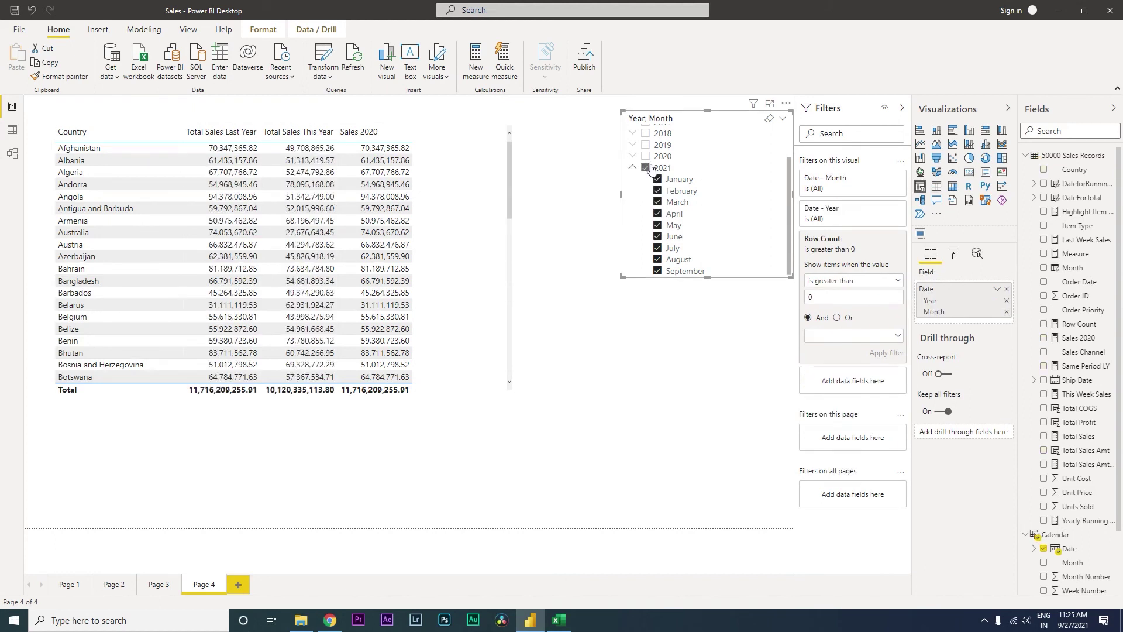
{"action": "left_click", "coordinate": [648, 157]}
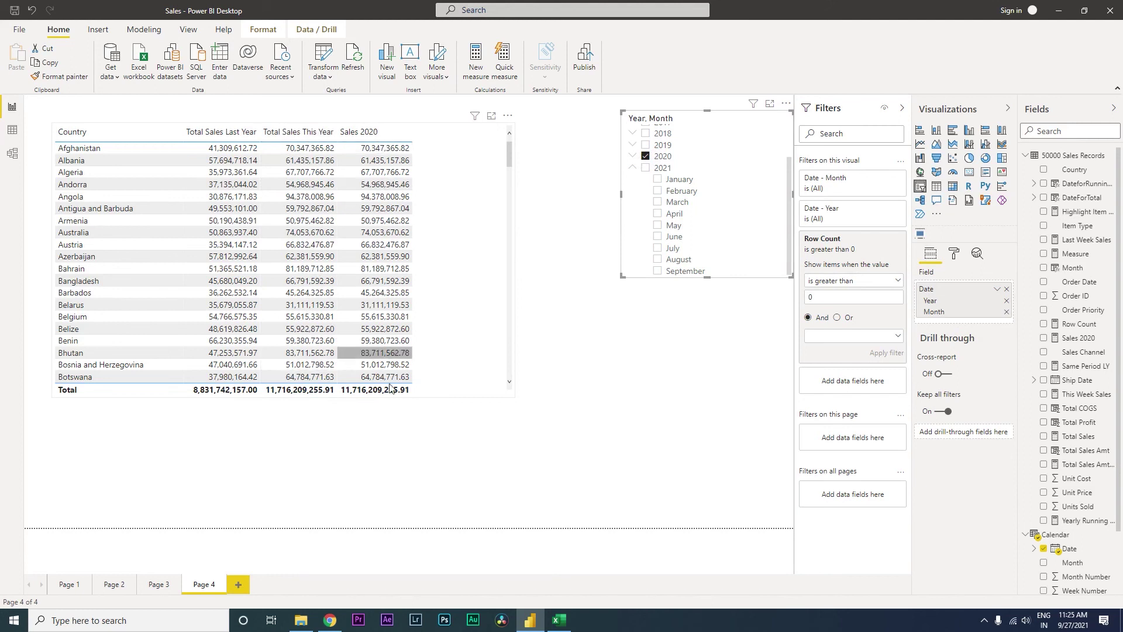
{"action": "left_click", "coordinate": [645, 157]}
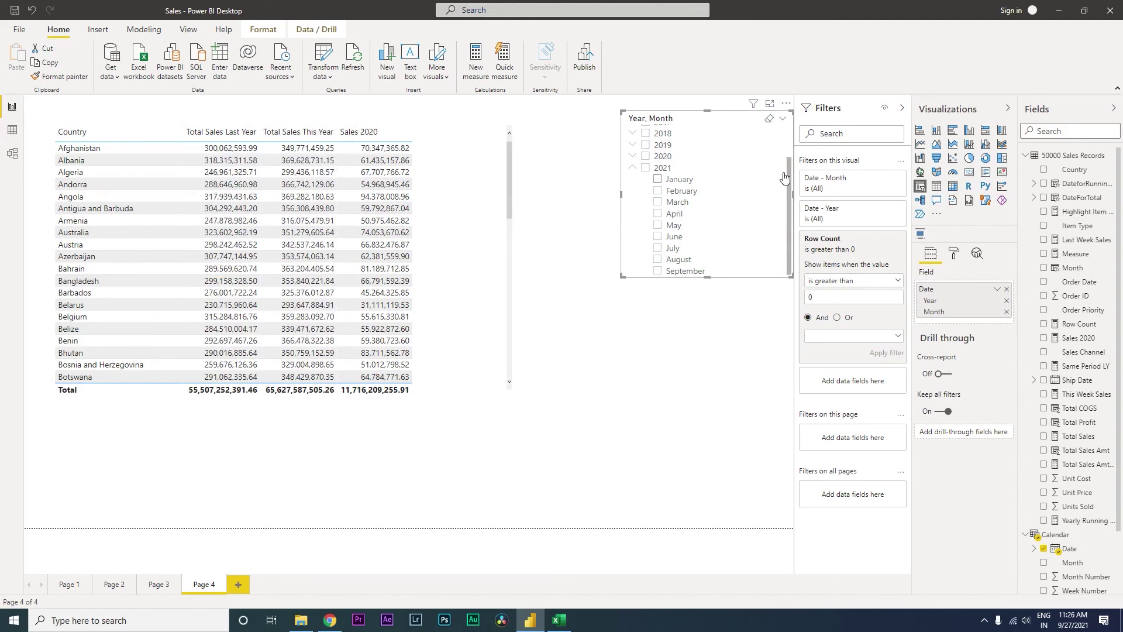
{"action": "left_click", "coordinate": [645, 168]}
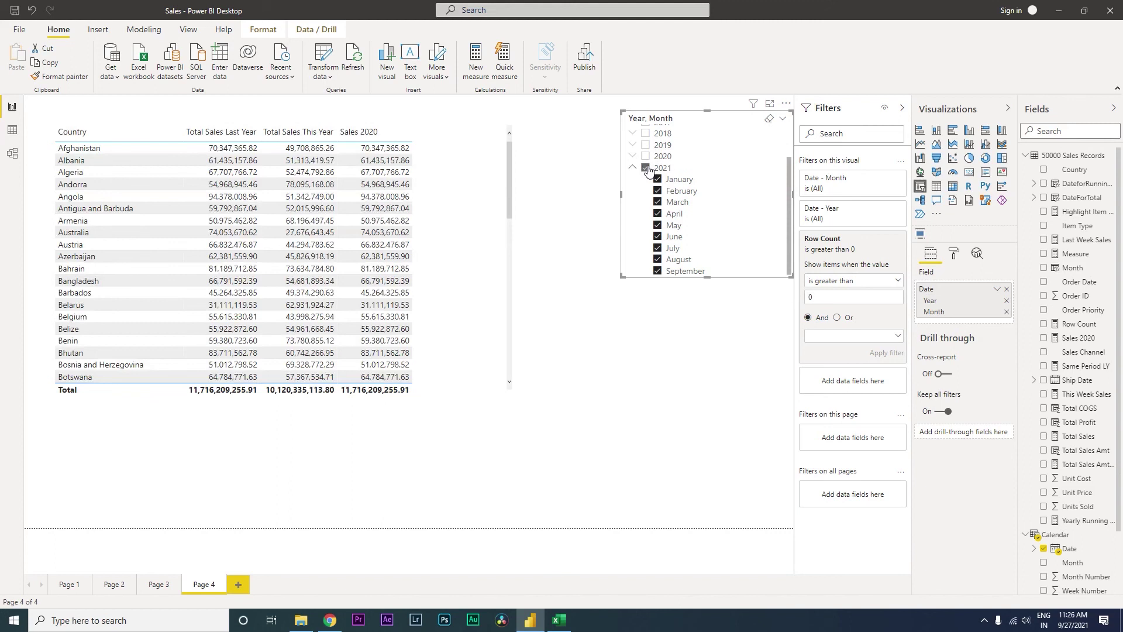